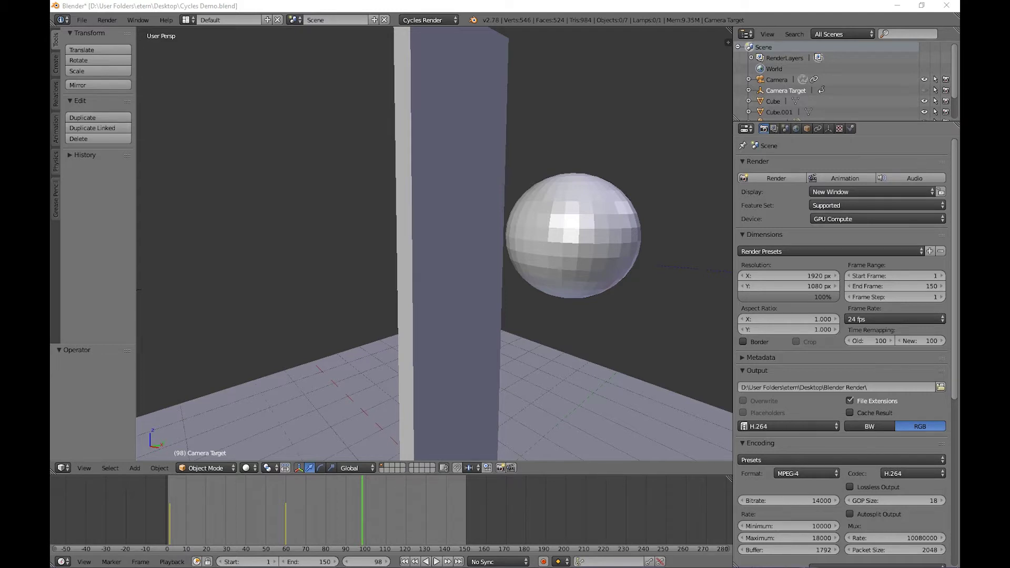
- Set the Cycles render device to CPU
click(958, 363)
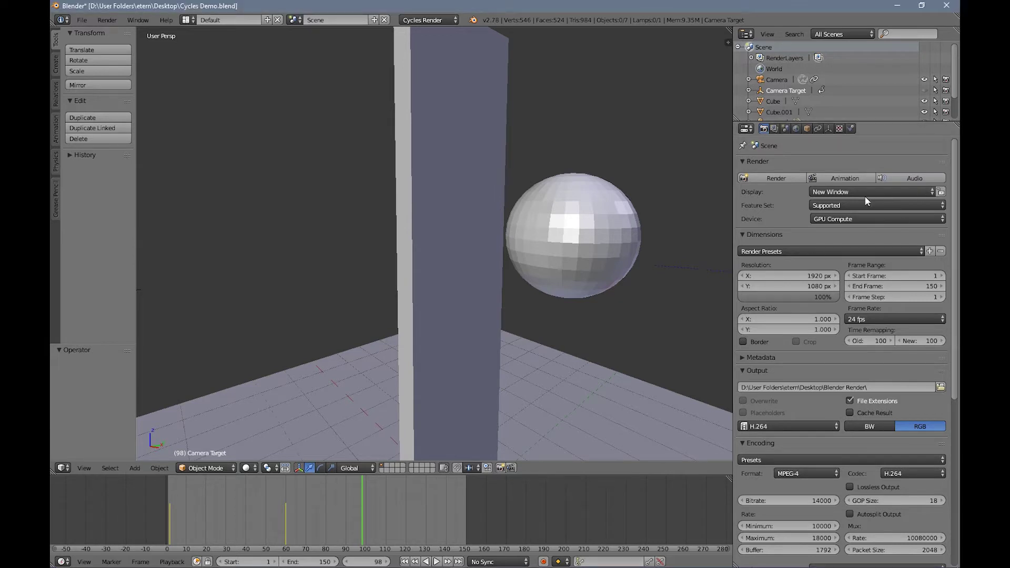
click(824, 219)
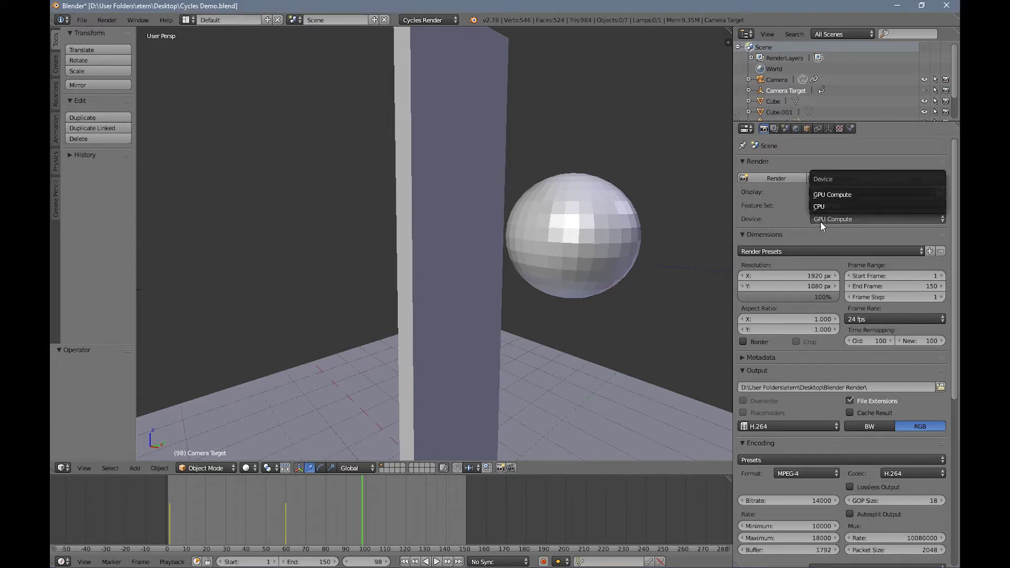
click(822, 207)
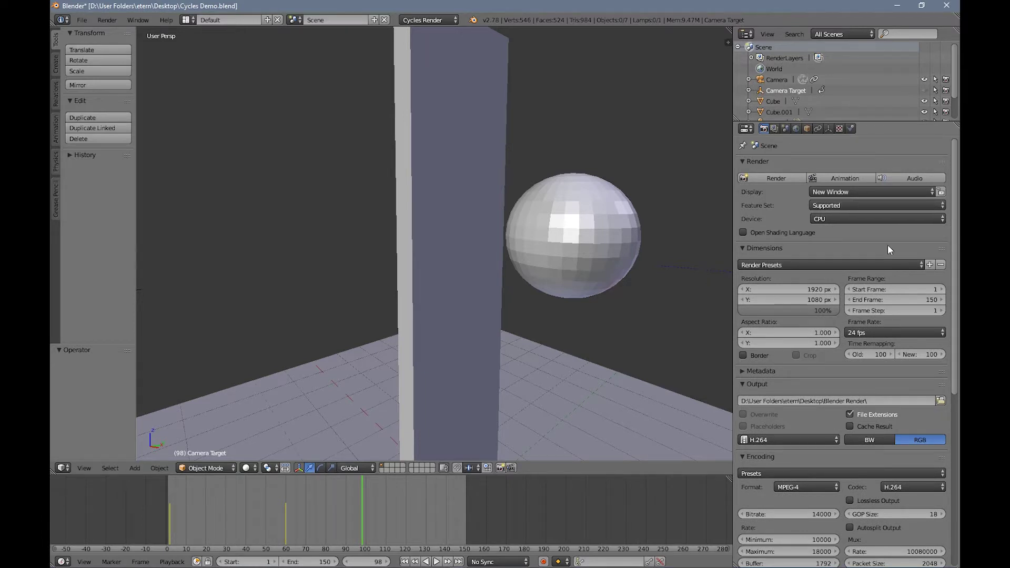
- Expand the render Performance settings and examine the tile size and sampling values
scroll(914, 247, down, 10)
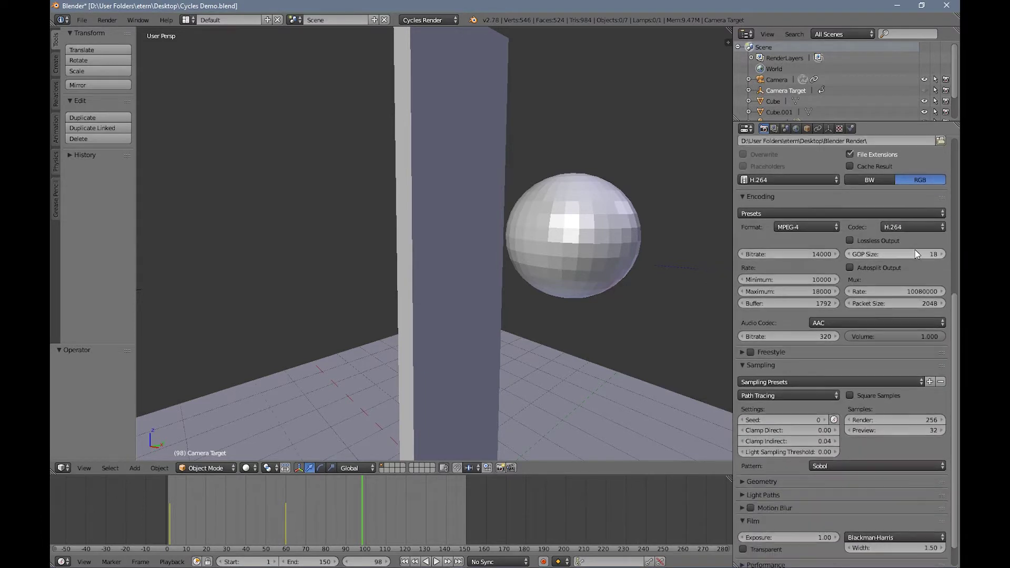
scroll(914, 255, down, 1)
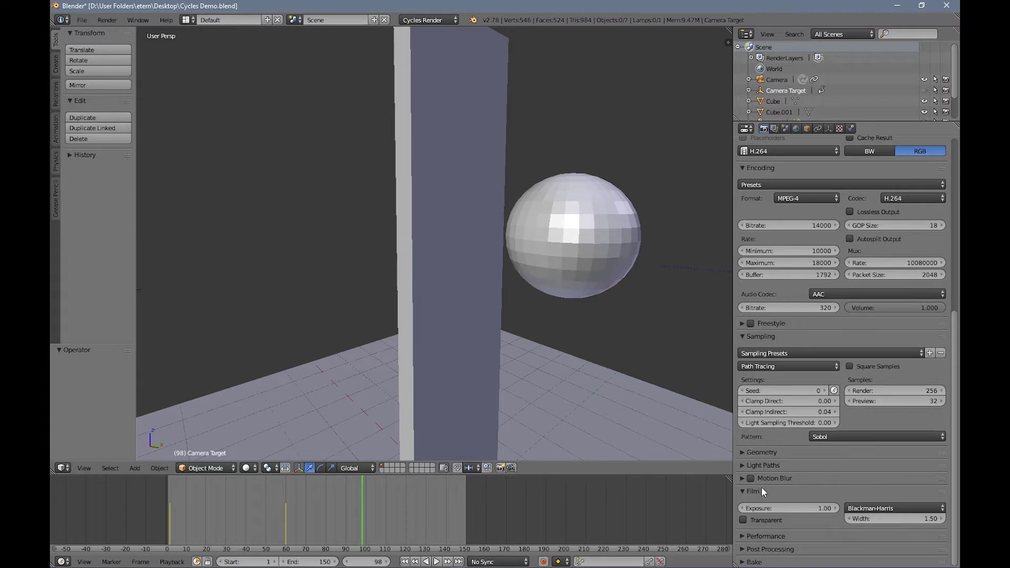
click(745, 534)
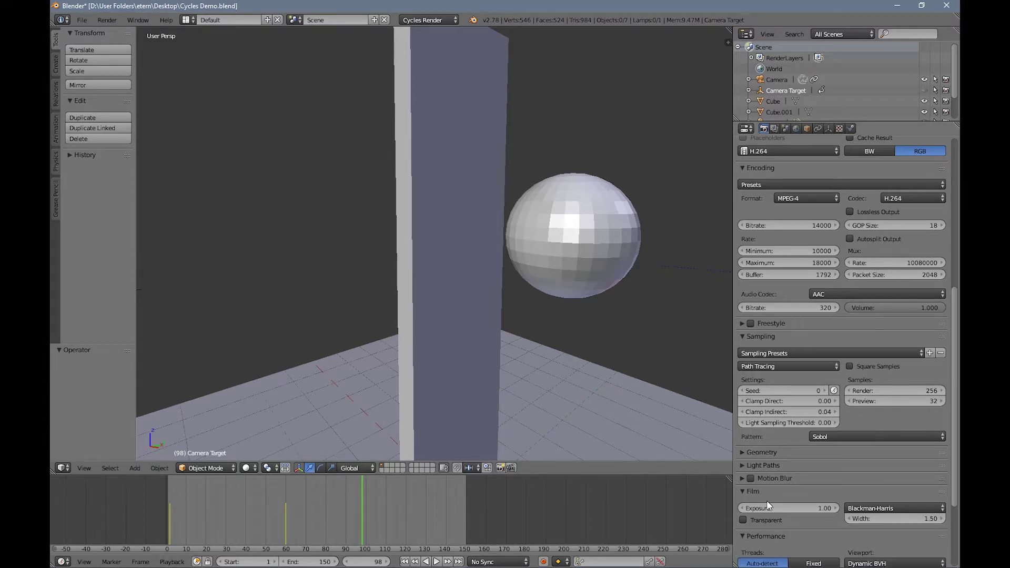
scroll(766, 501, down, 5)
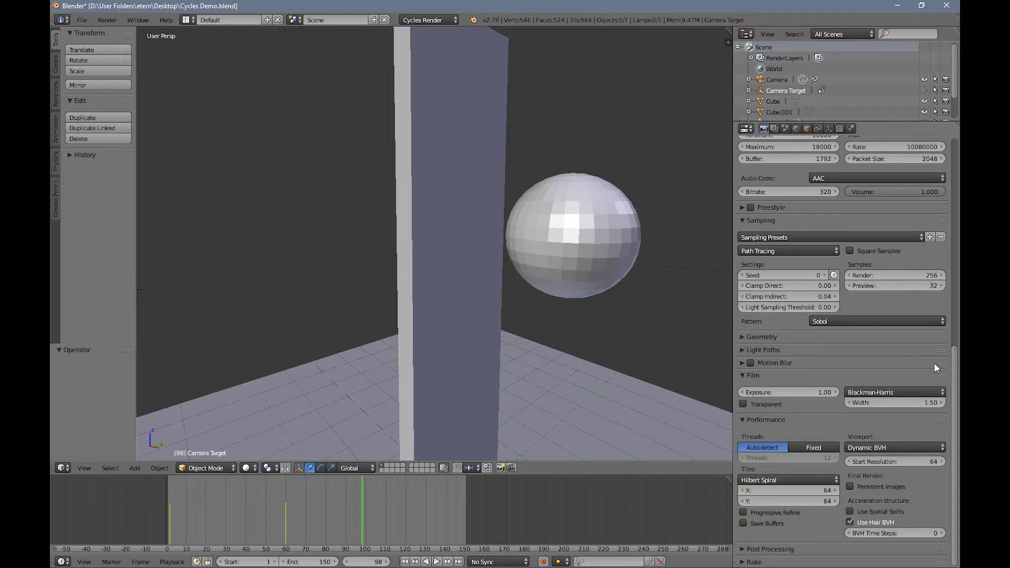
scroll(927, 340, up, 5)
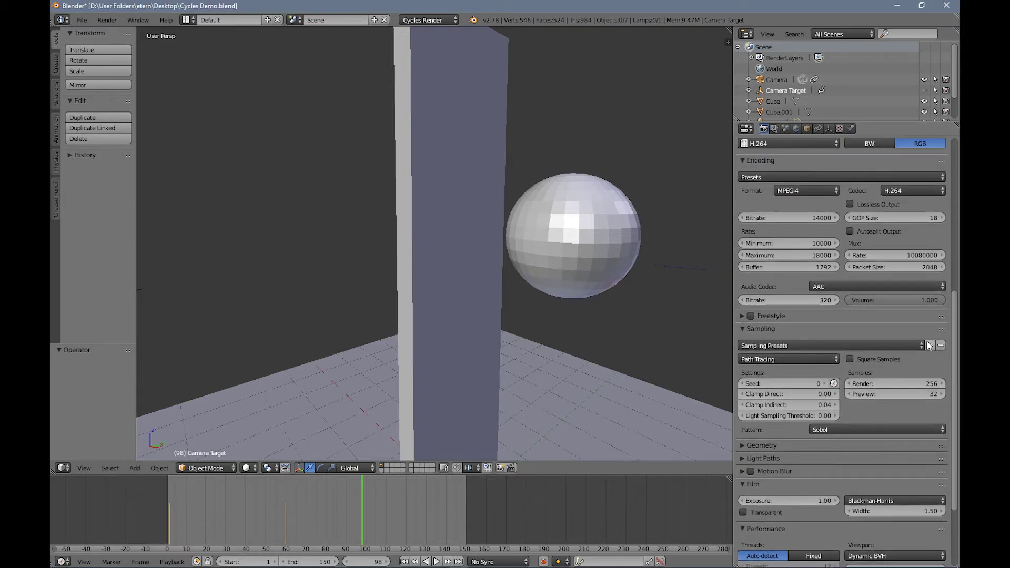
scroll(927, 340, up, 9)
scroll(926, 339, down, 7)
scroll(938, 352, down, 7)
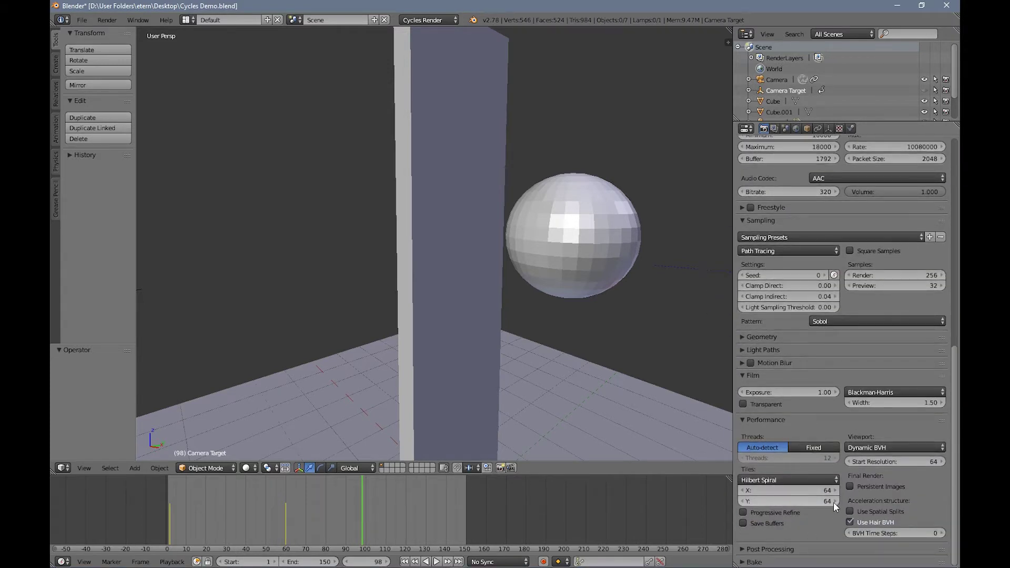
- Render the current frame on the CPU as a timing test, and close the render result
scroll(830, 492, up, 5)
scroll(831, 489, up, 14)
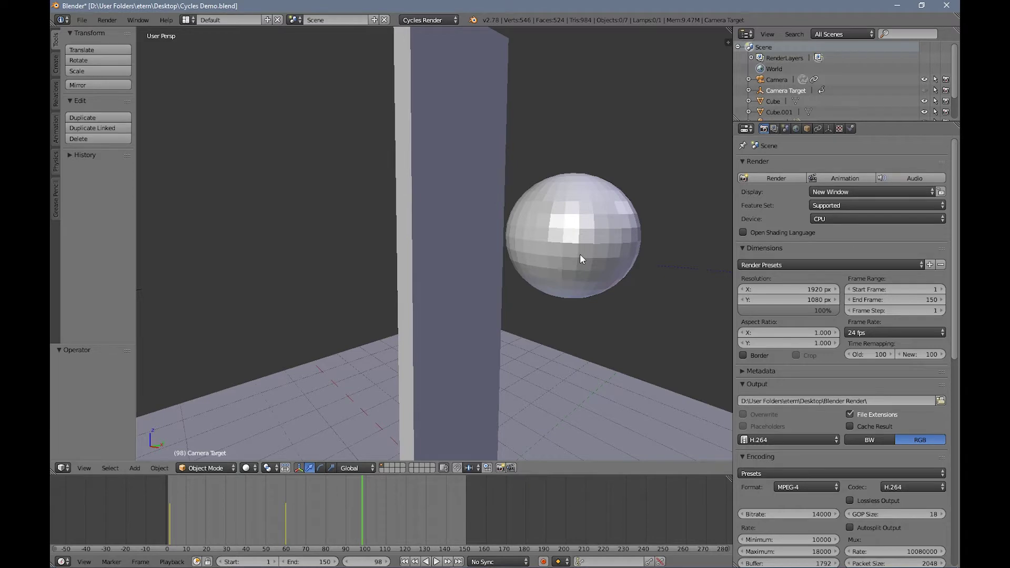
click(775, 179)
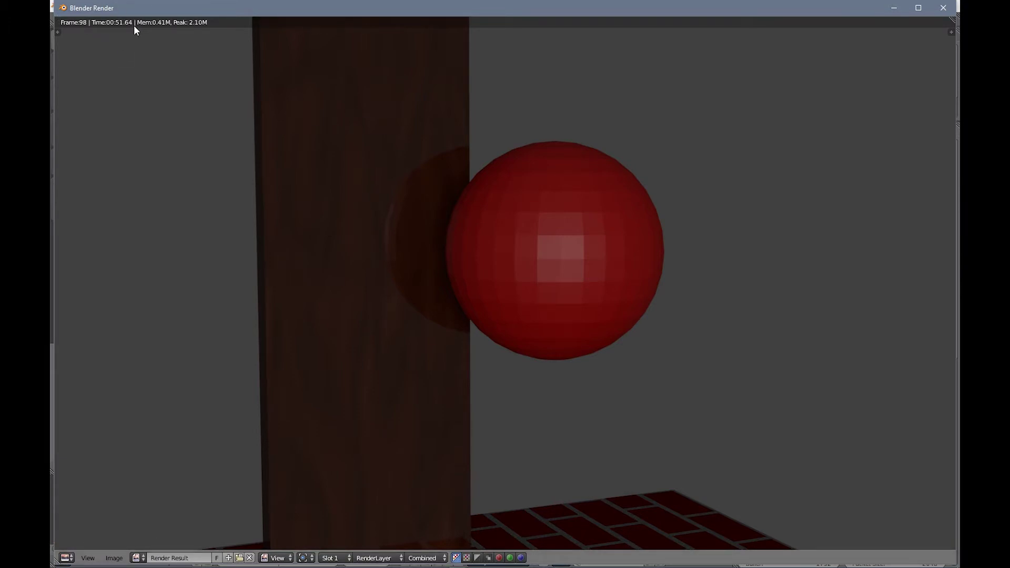
click(941, 8)
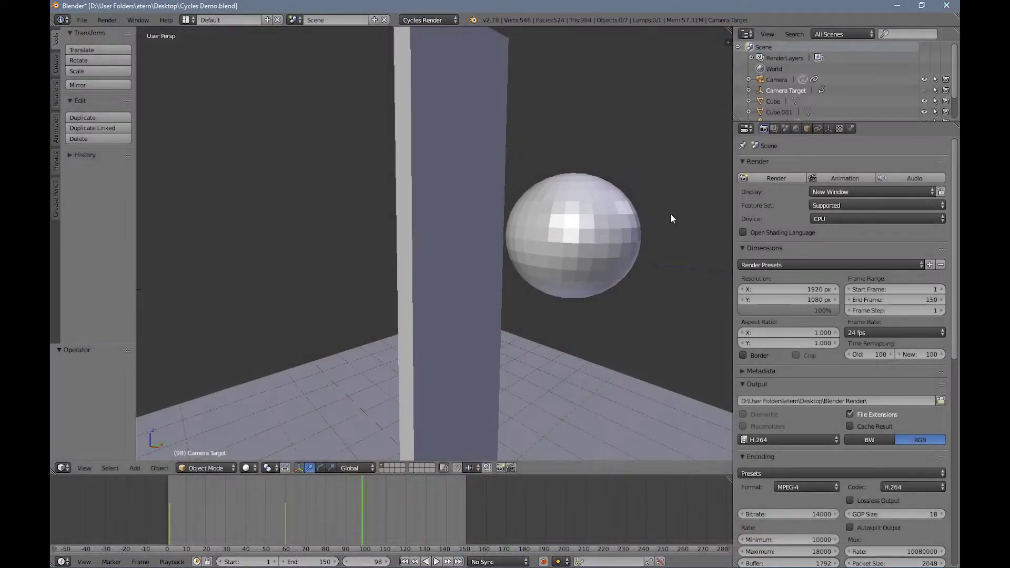
- Set the render device to GPU Compute, render the current frame for comparison, and close the result
click(854, 218)
click(842, 194)
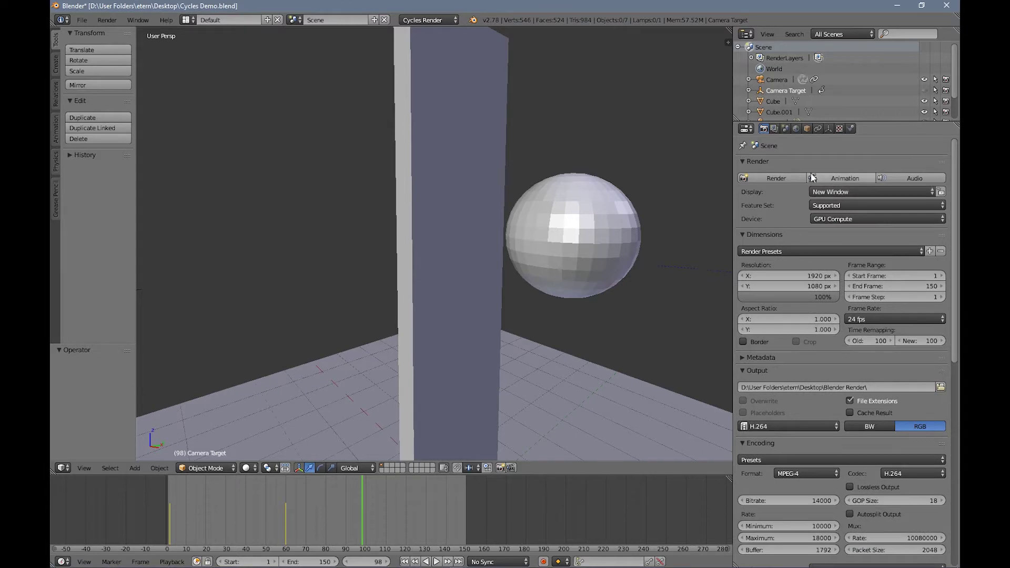
click(776, 177)
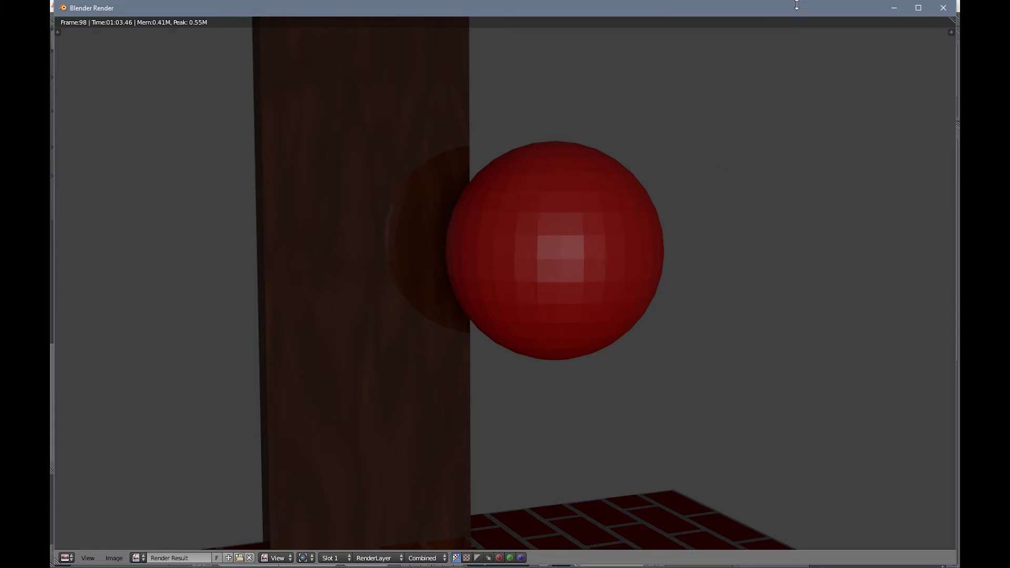
click(942, 8)
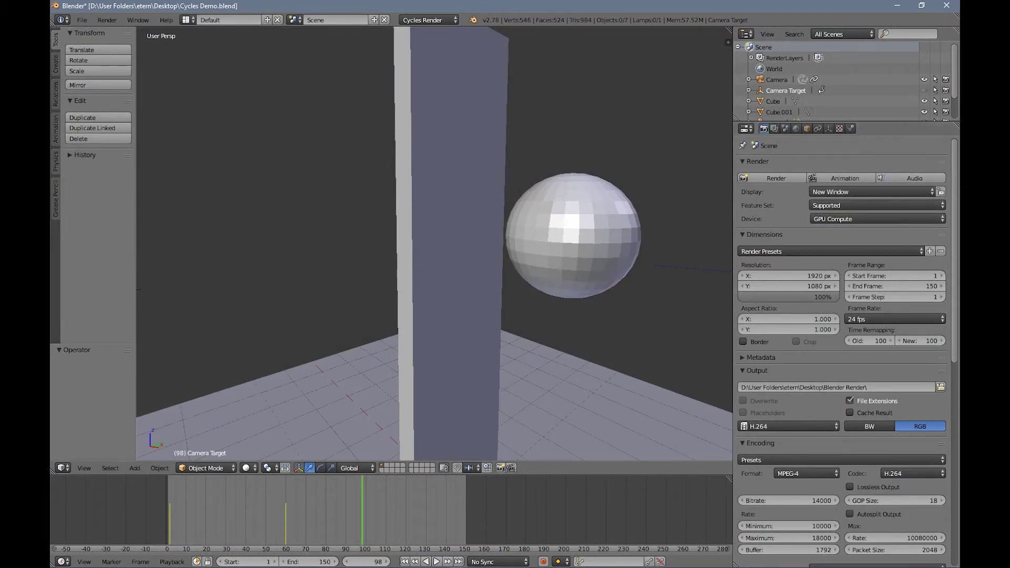
- Set the render tile size to 256 in both X and Y in the Performance settings
scroll(955, 213, down, 1)
drag(957, 213, 941, 430)
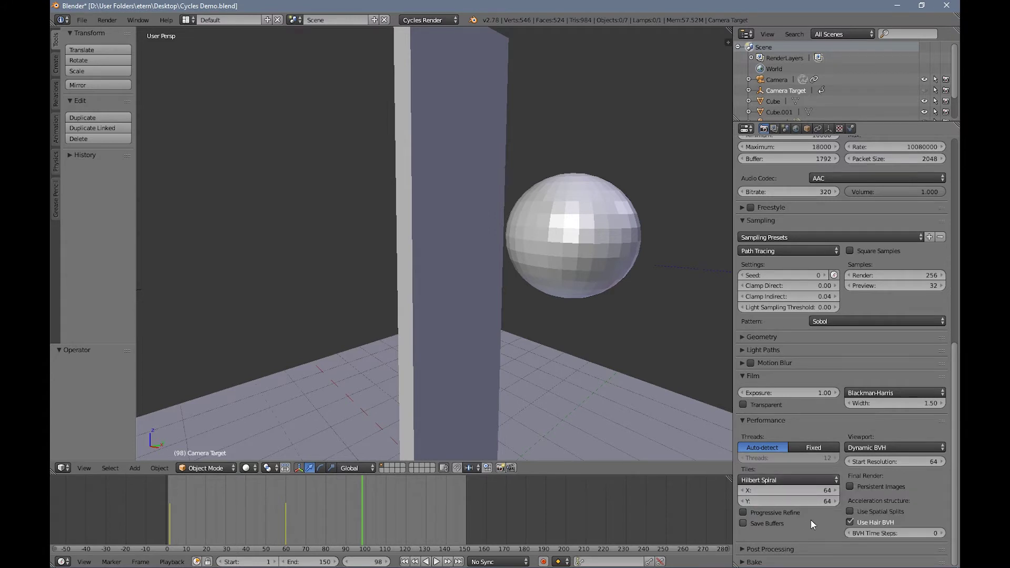
click(811, 492)
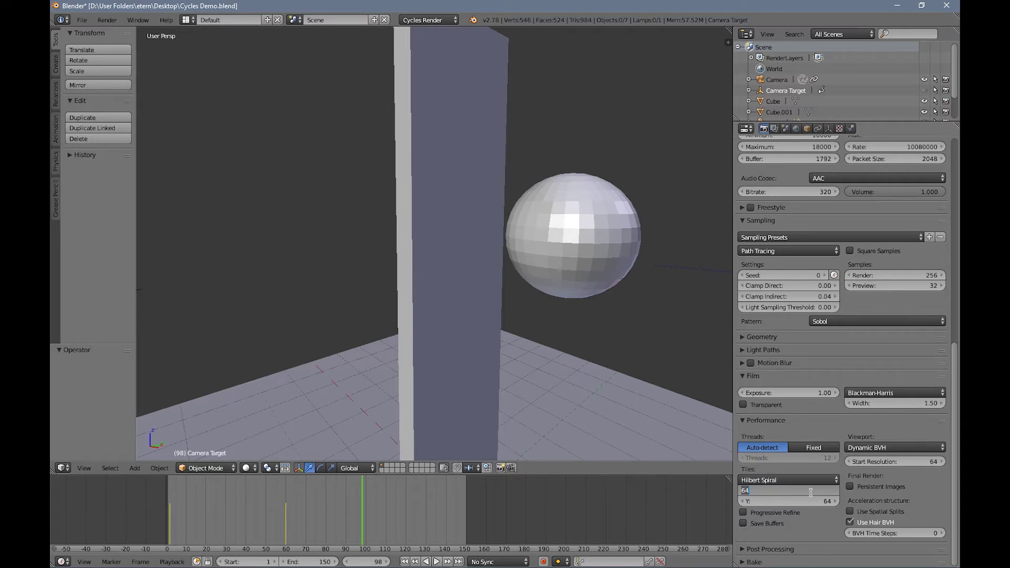
text(25)
key(Tab)
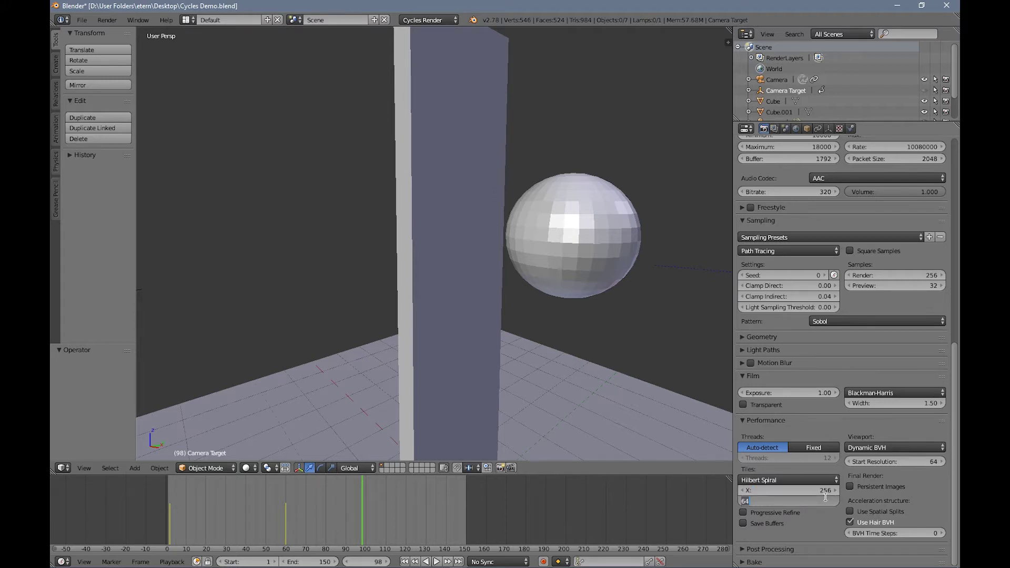
text(256)
key(Tab)
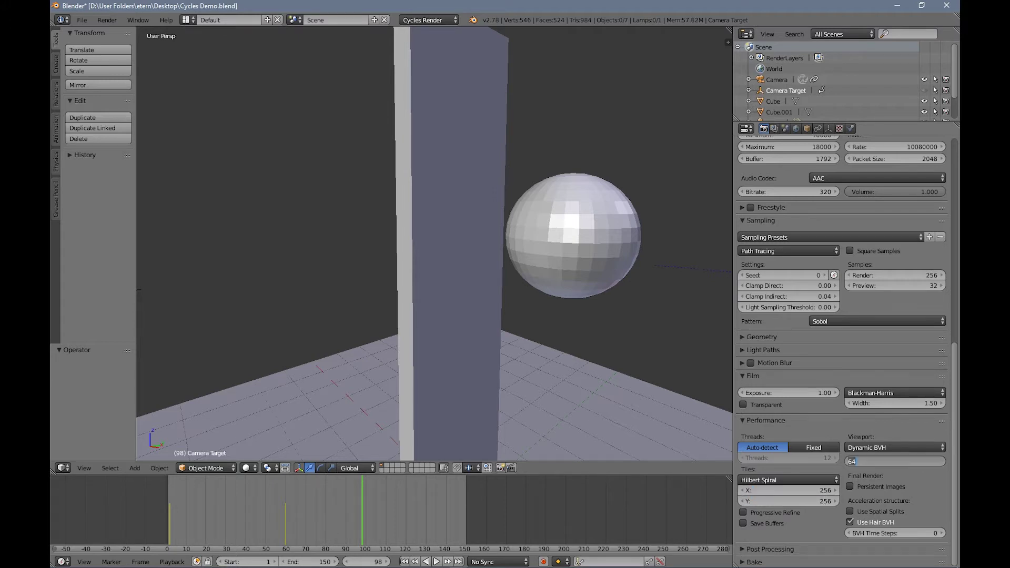
key(Return)
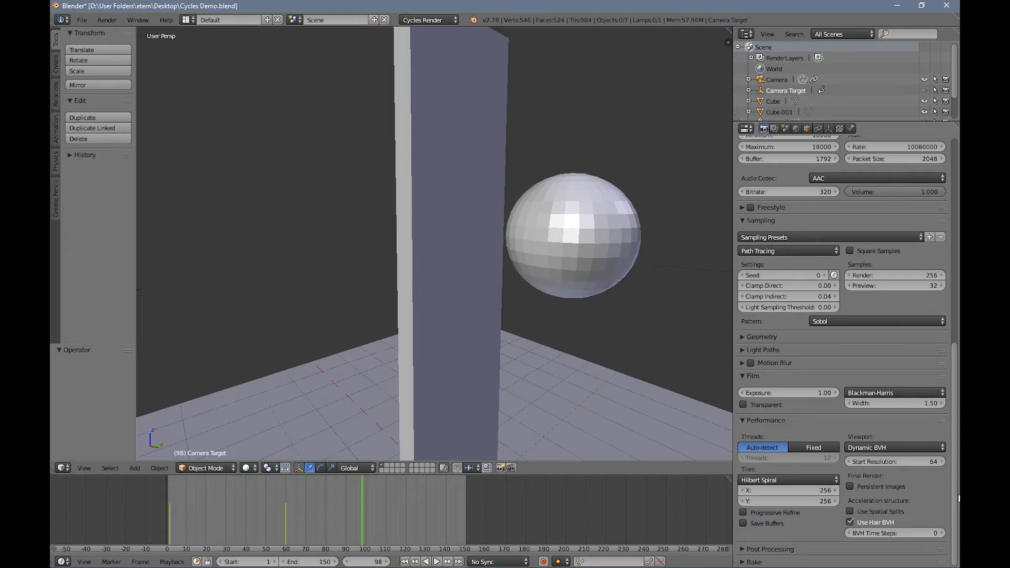
- Switch the render device to CPU, render the frame with the 256 tiles, and close the result
drag(955, 484, 952, 274)
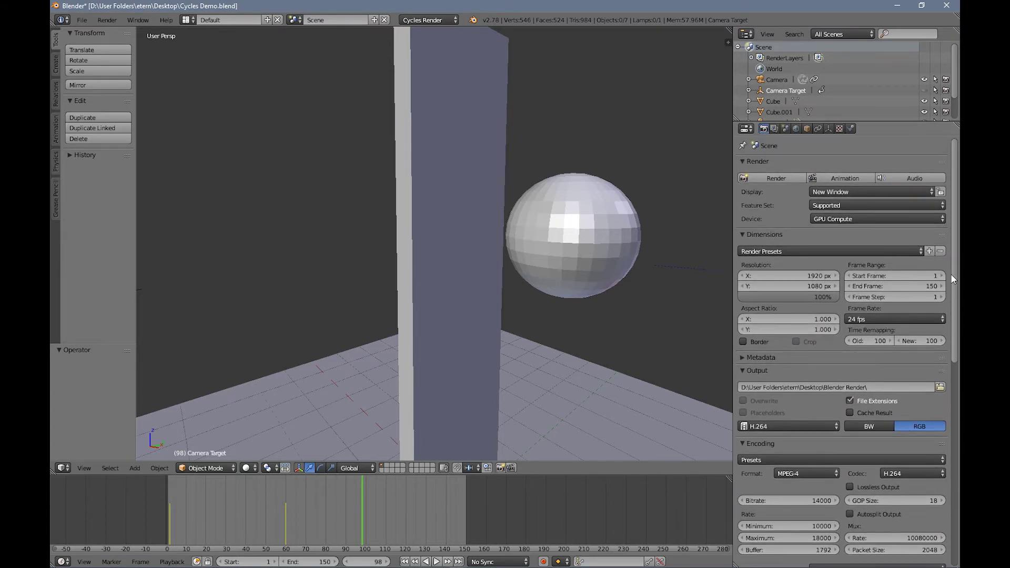
click(846, 219)
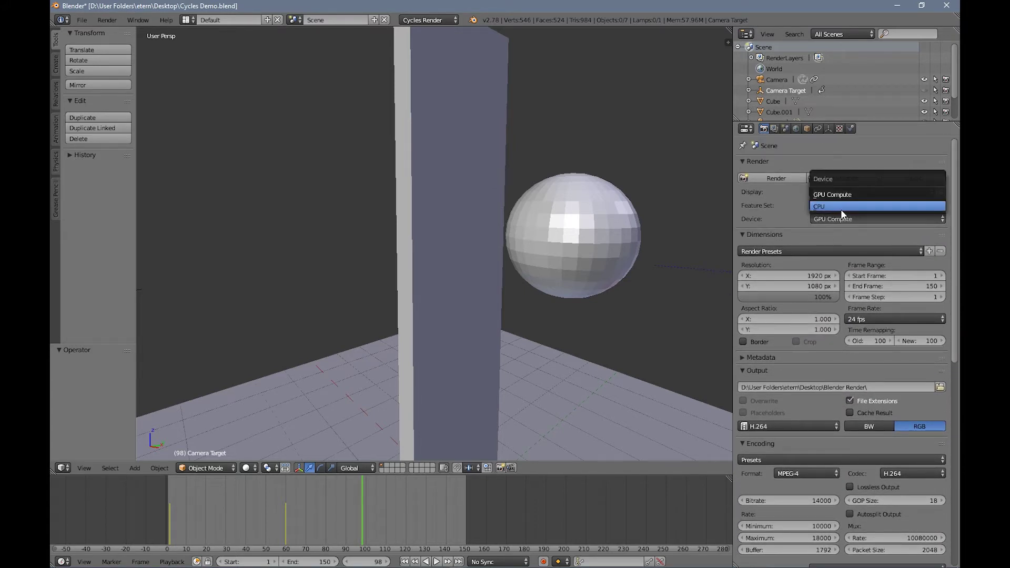
click(841, 209)
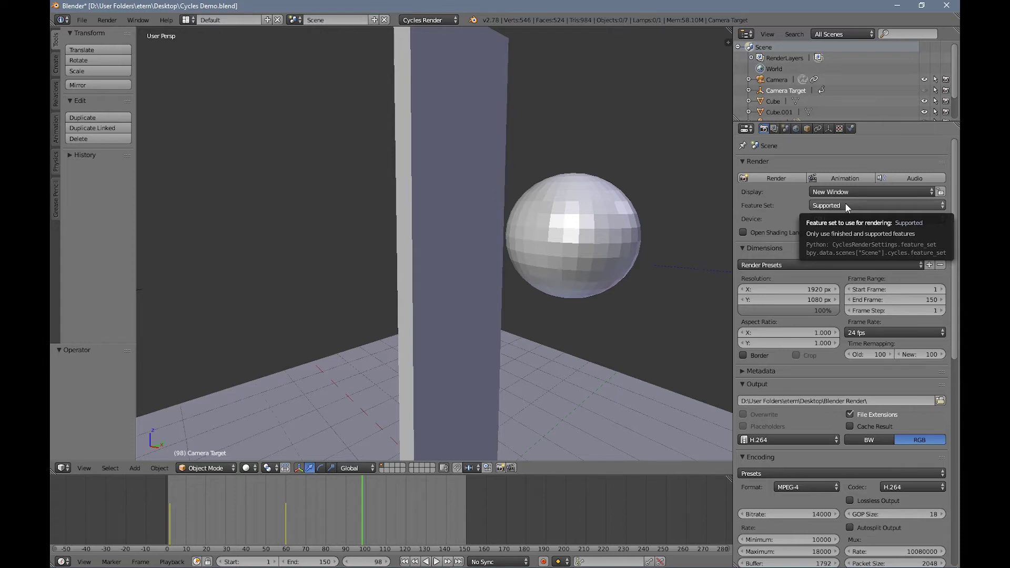
click(790, 177)
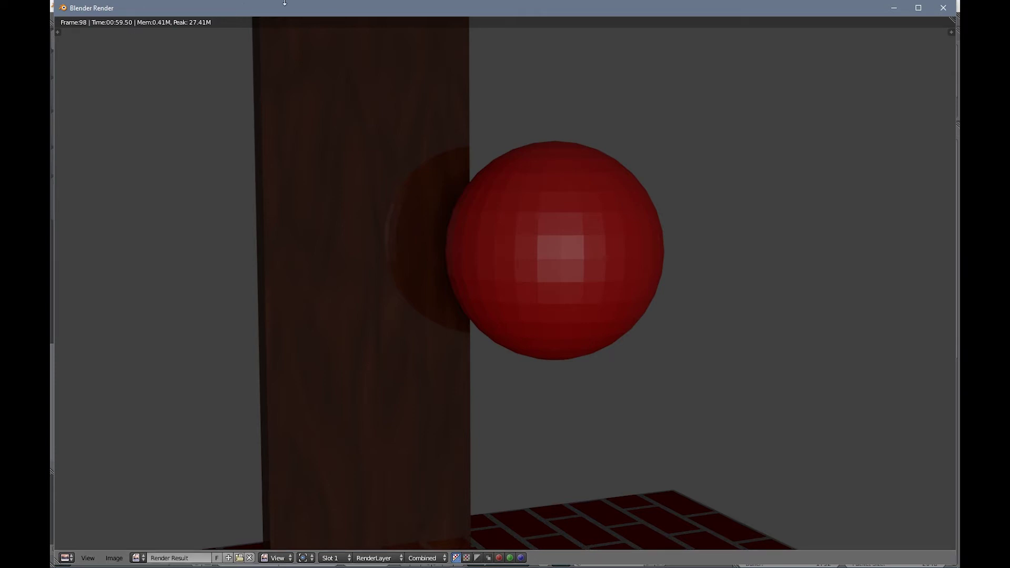
click(943, 7)
- Switch the render device to GPU Compute, render the frame with the 256 tiles, and close the result
click(846, 217)
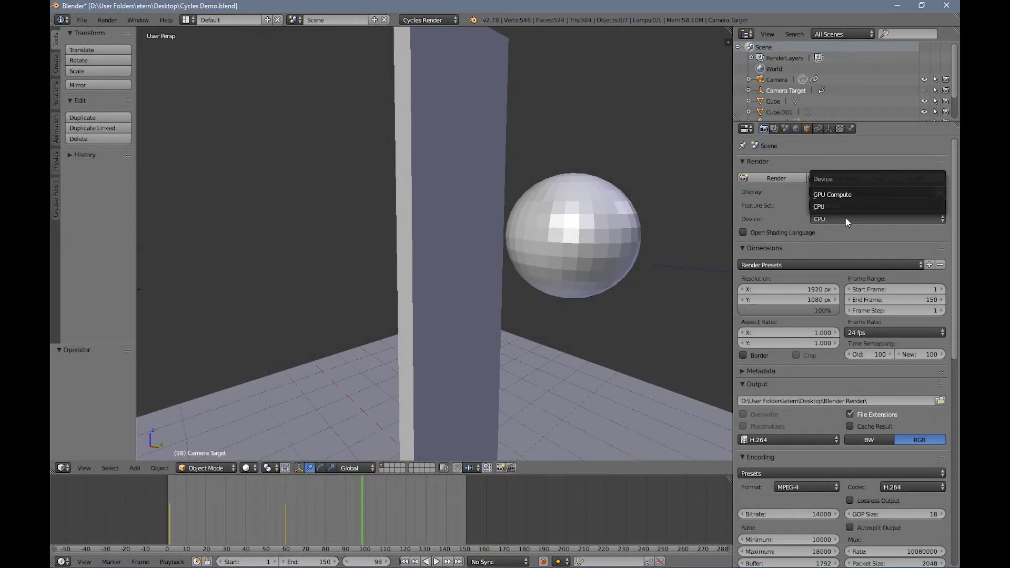
click(841, 193)
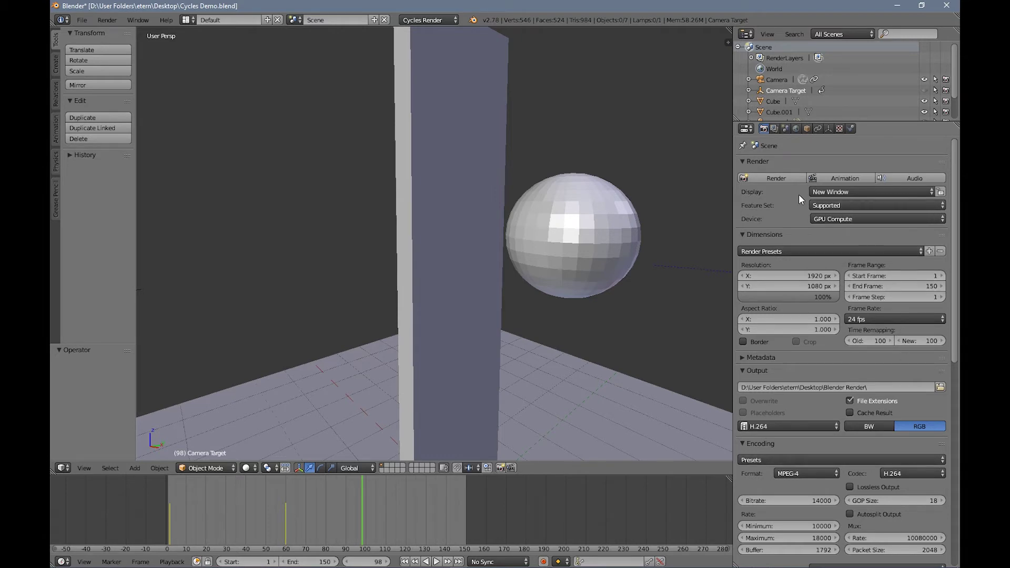
click(776, 177)
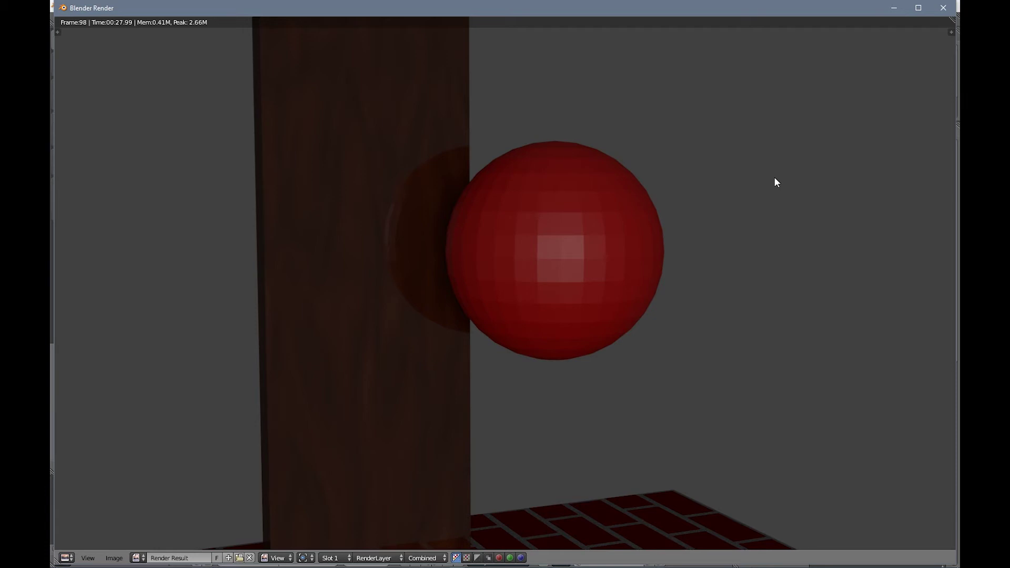
click(943, 8)
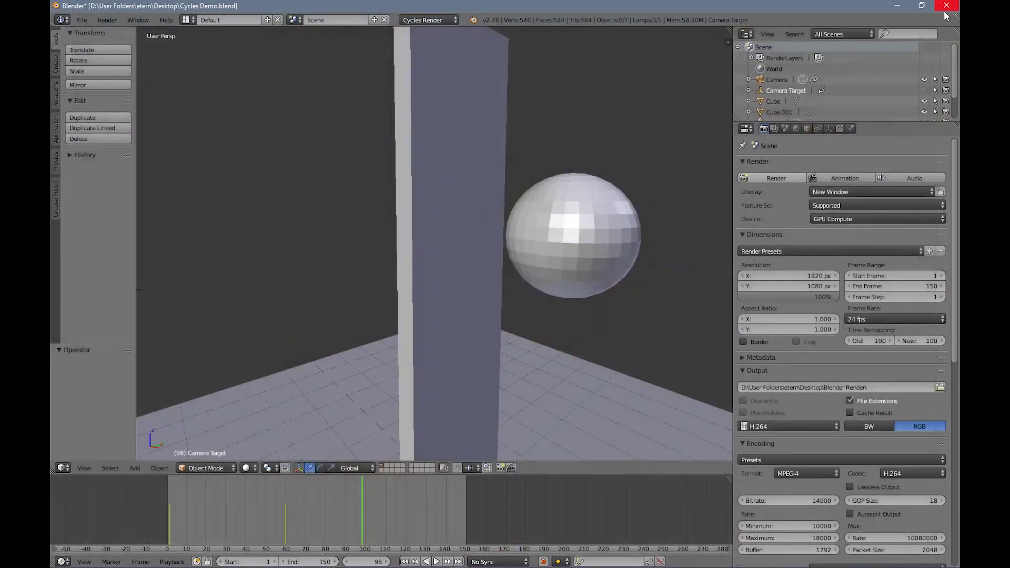
- Set the render tile size to 512 in both X and Y in the Performance settings
scroll(913, 448, down, 15)
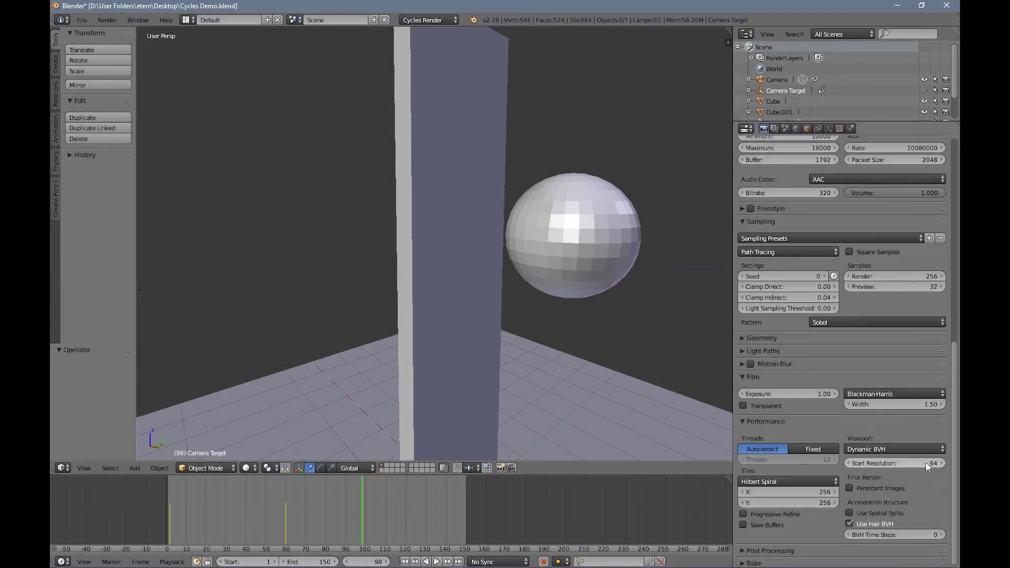
click(823, 489)
text(512)
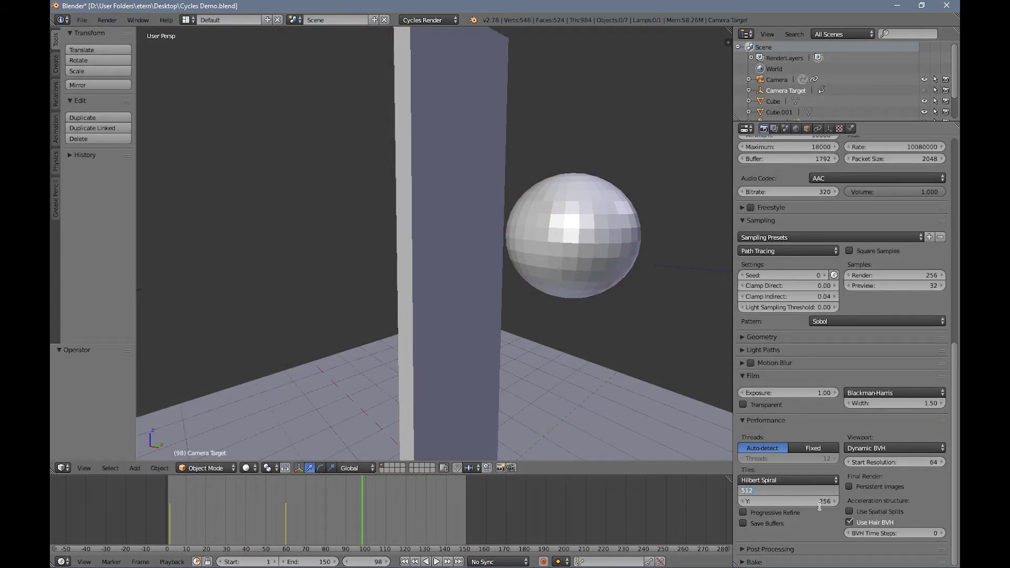
key(Return)
click(819, 502)
text(512)
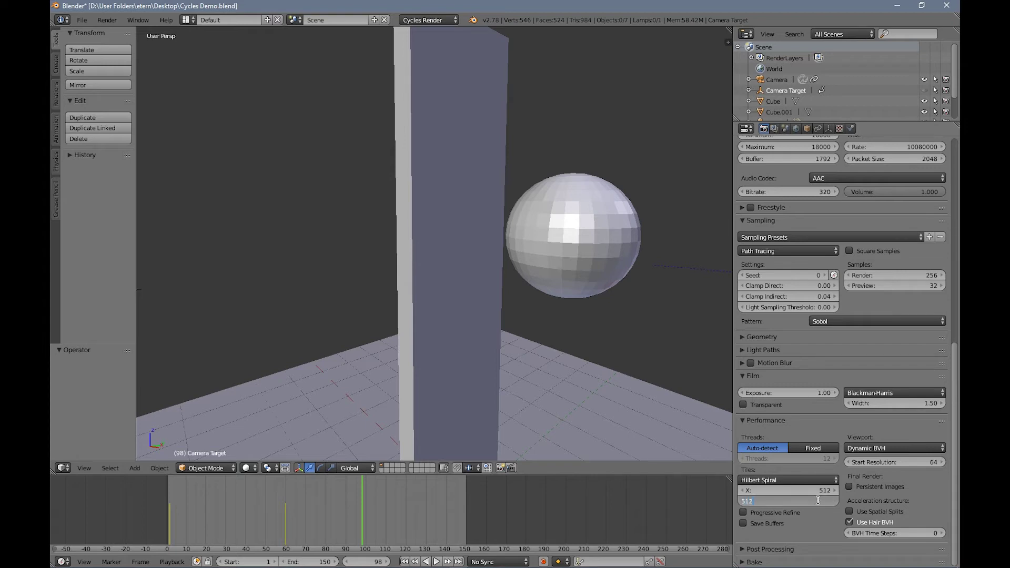
key(Return)
- Render the current frame on the GPU with the 512 tiles, and close the render result
scroll(915, 454, up, 3)
scroll(915, 453, up, 15)
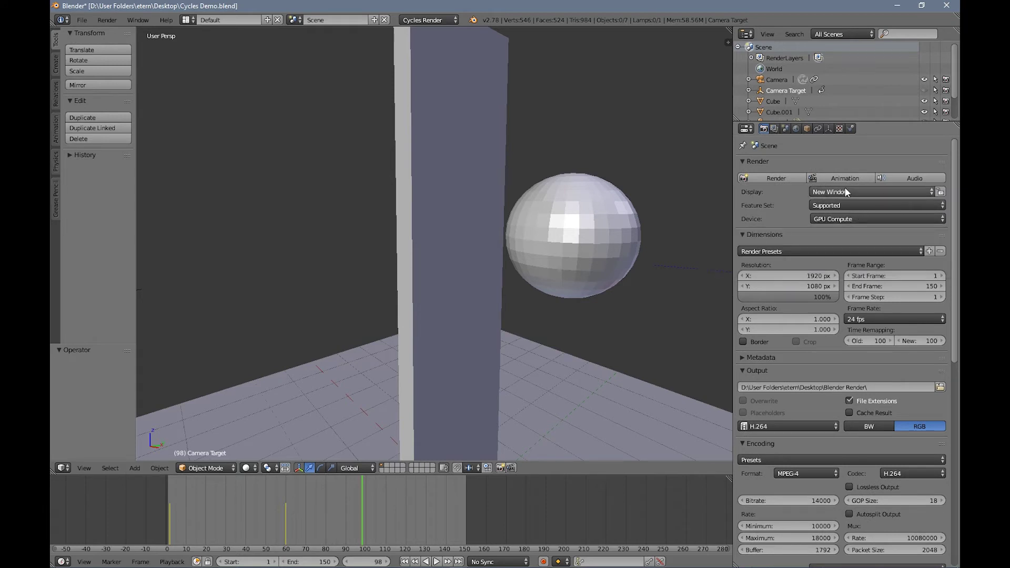
click(787, 178)
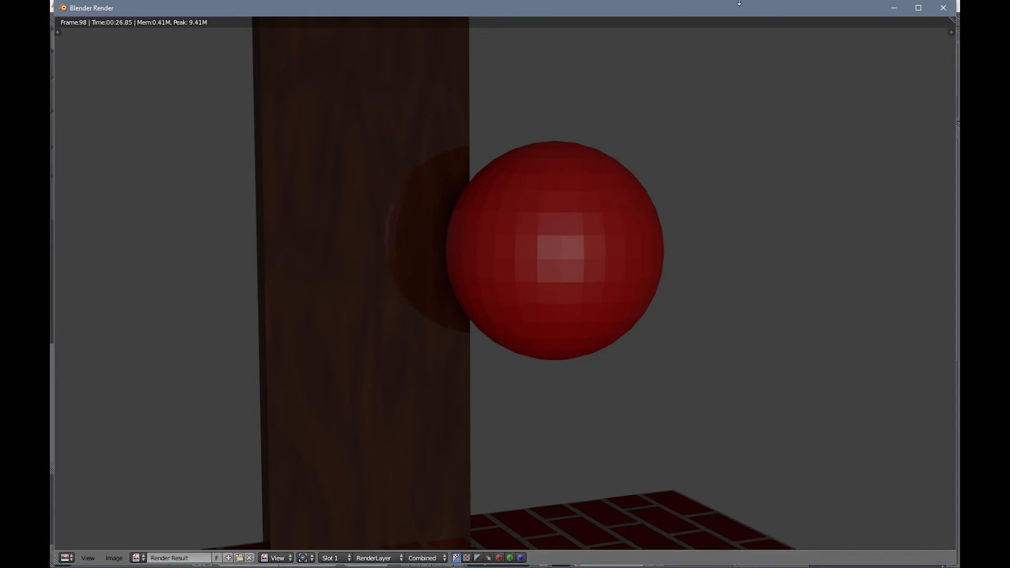
click(943, 7)
- Set the render device back to CPU
click(851, 219)
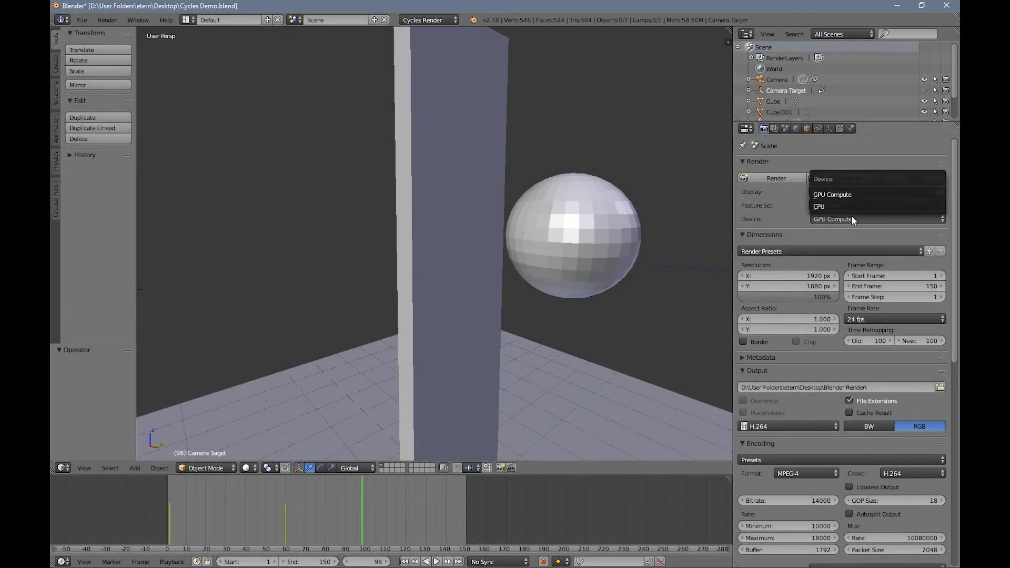
click(846, 206)
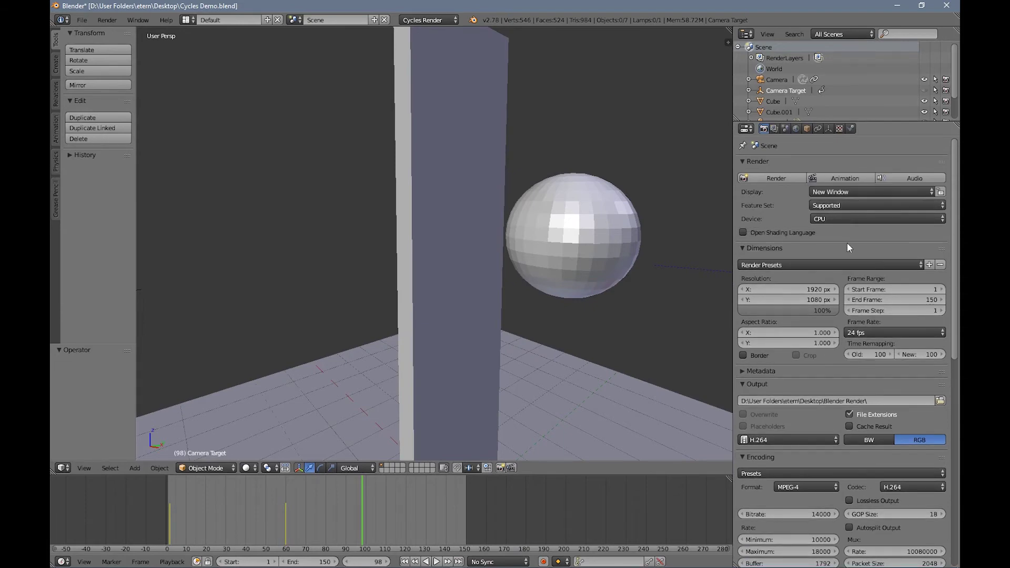
- Render the current frame on the CPU with the 512 tiles, and close the render result
click(779, 180)
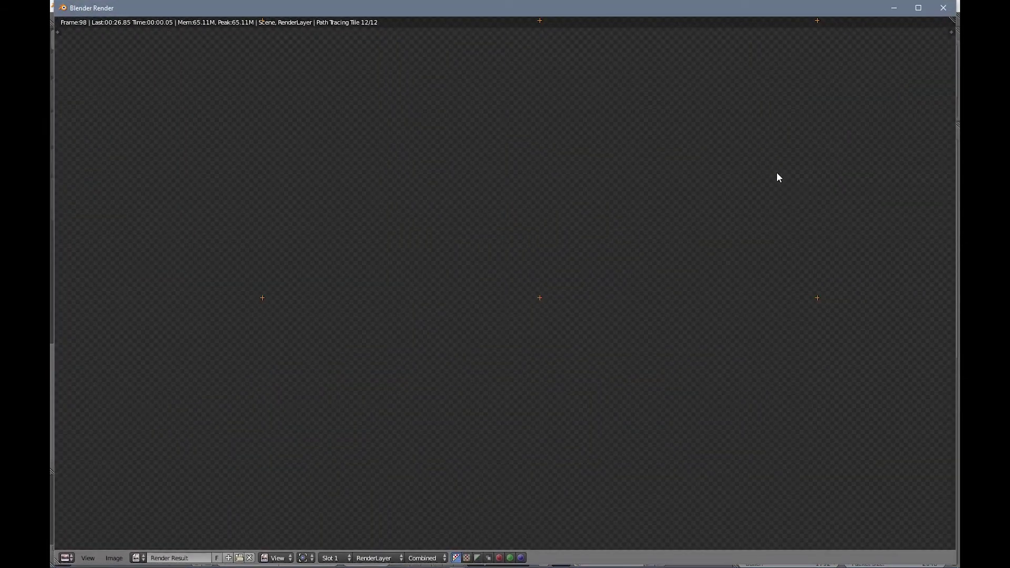
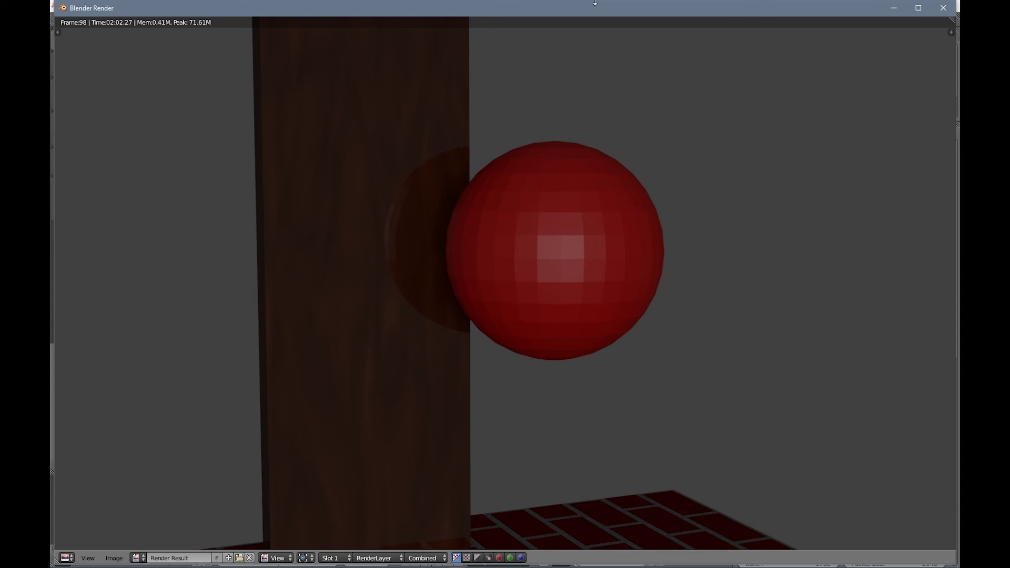
click(944, 8)
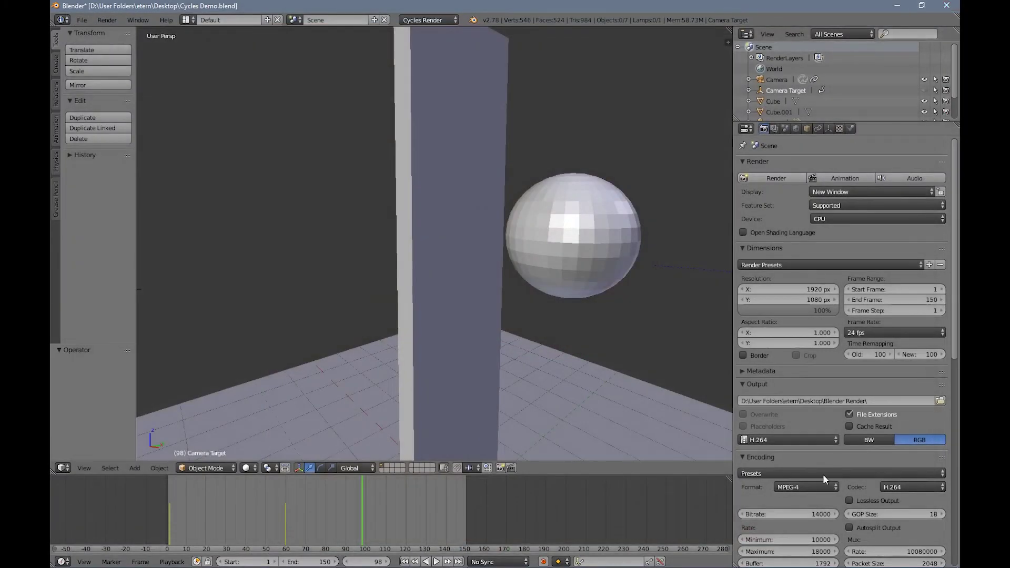
- Switch the render device to GPU Compute and set the render tile size to 1024 in both X and Y
click(895, 216)
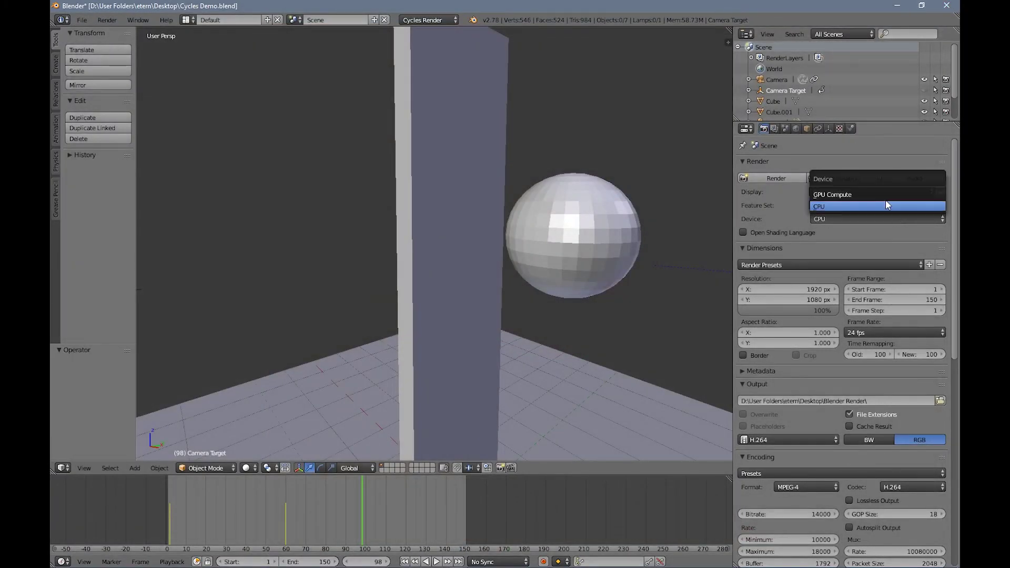
click(885, 193)
scroll(907, 257, down, 15)
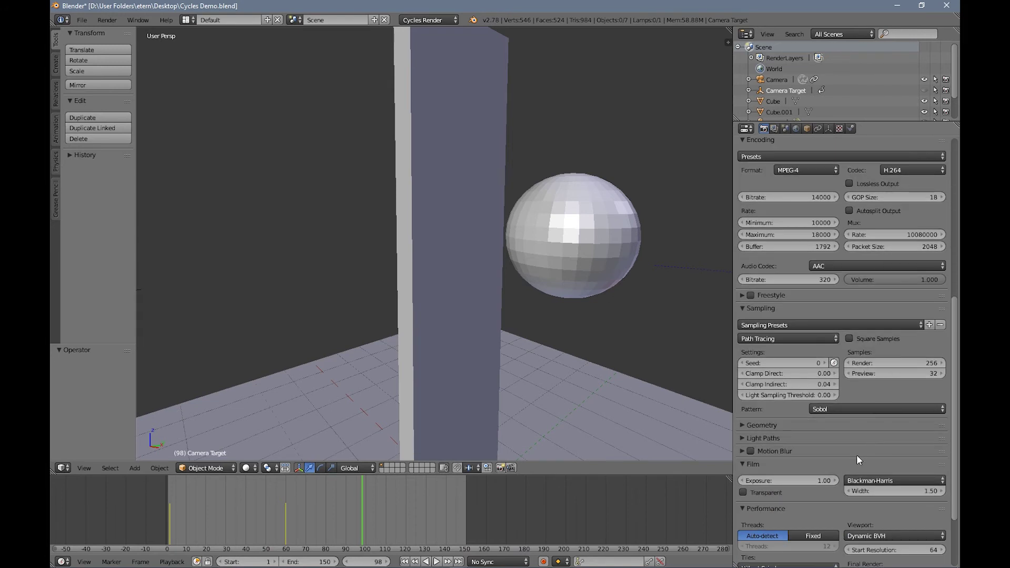
scroll(819, 419, down, 4)
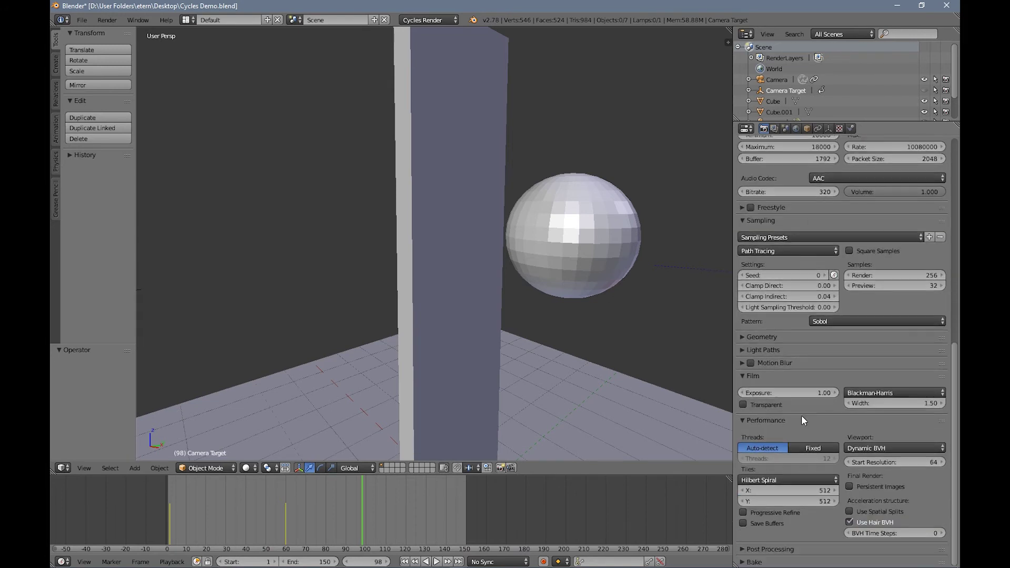
click(815, 489)
text(1024)
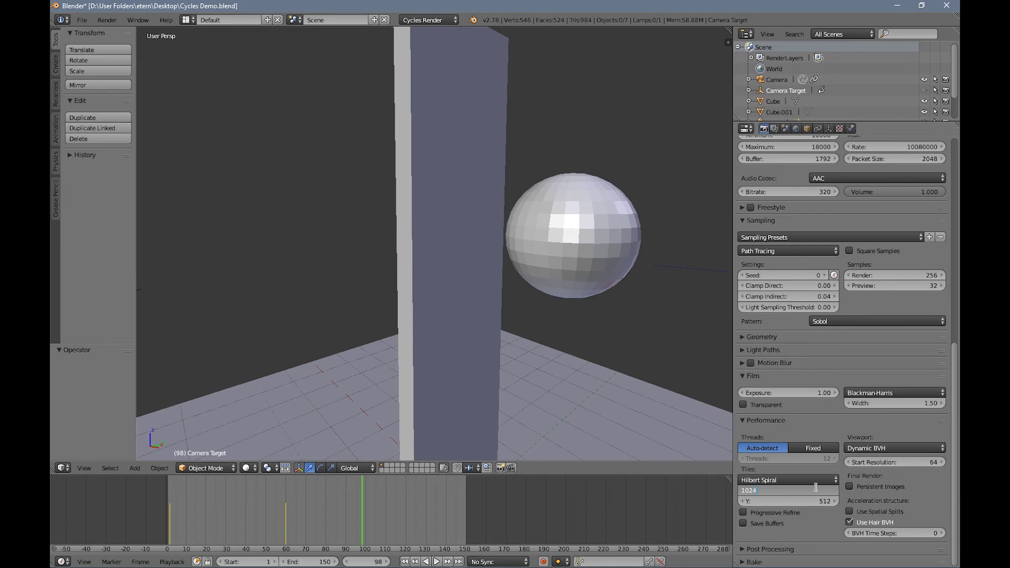
key(Return)
click(822, 500)
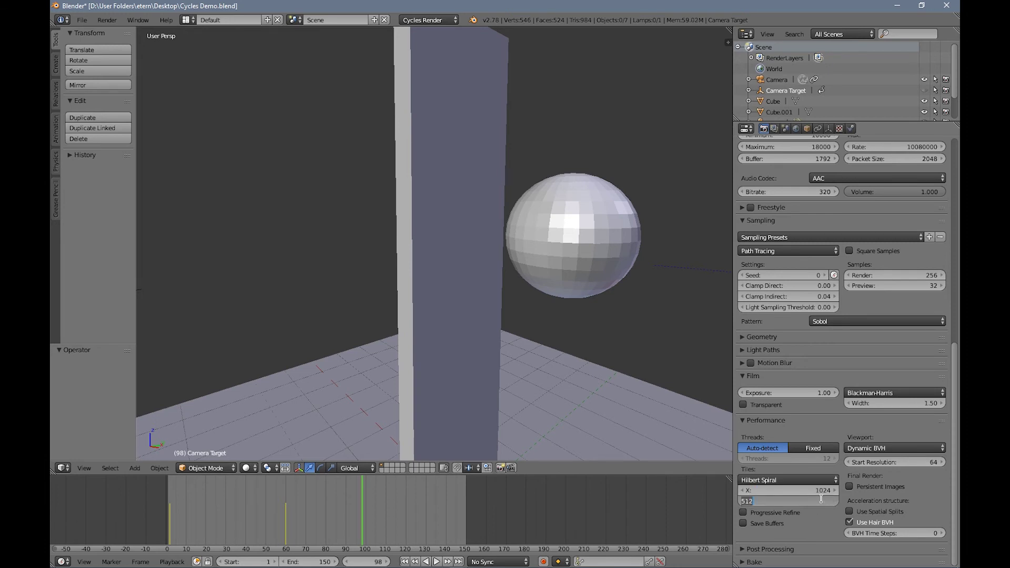
text(1024)
key(Return)
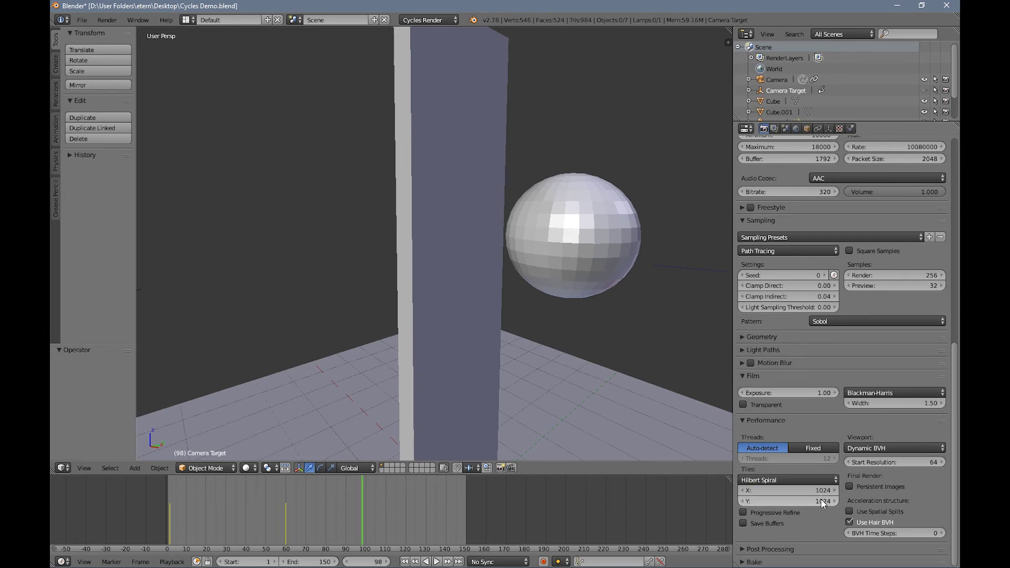
- Render the current frame on the GPU with the 1024 tiles, and close the render result
scroll(819, 499, up, 18)
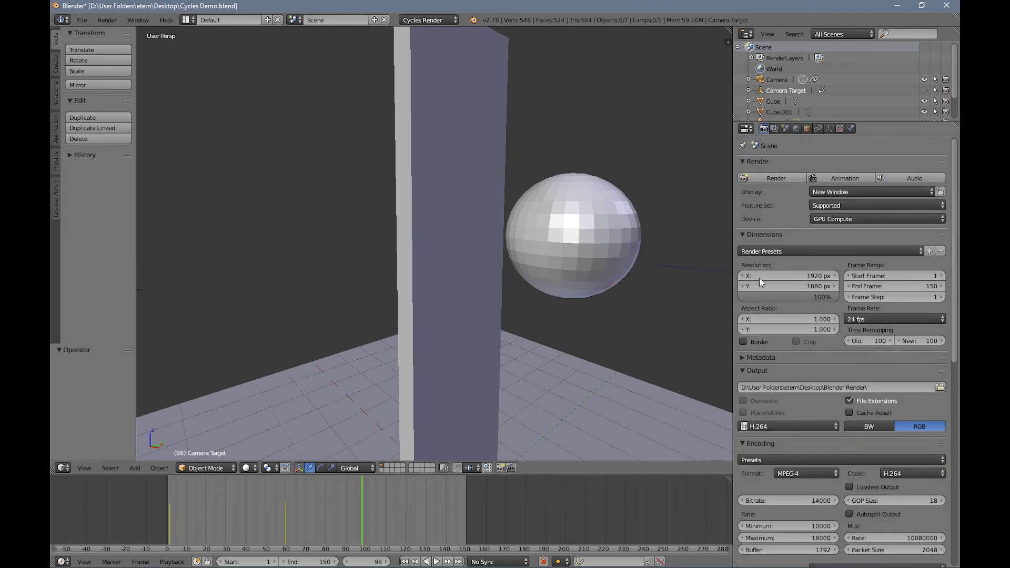
click(777, 179)
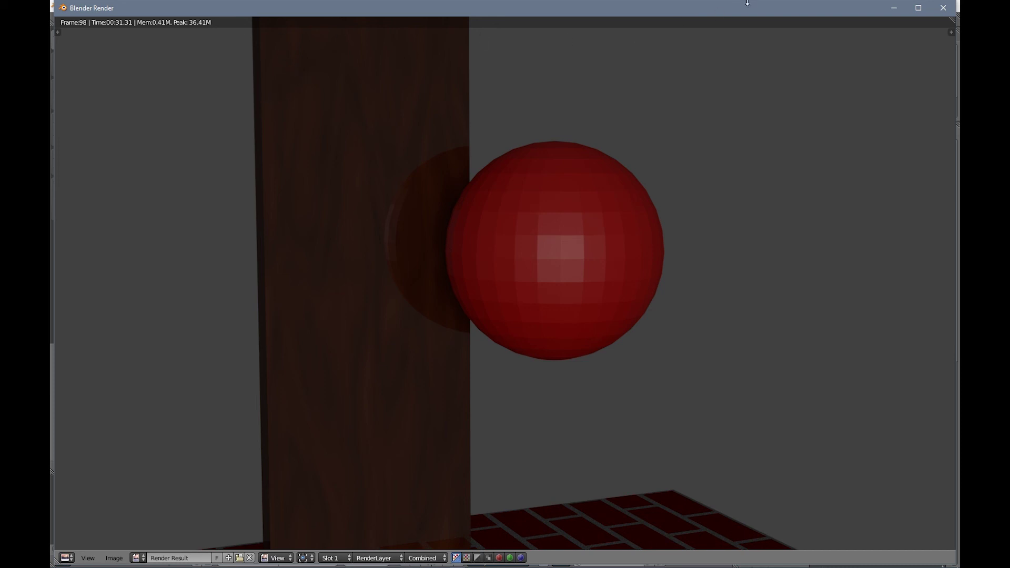
click(943, 8)
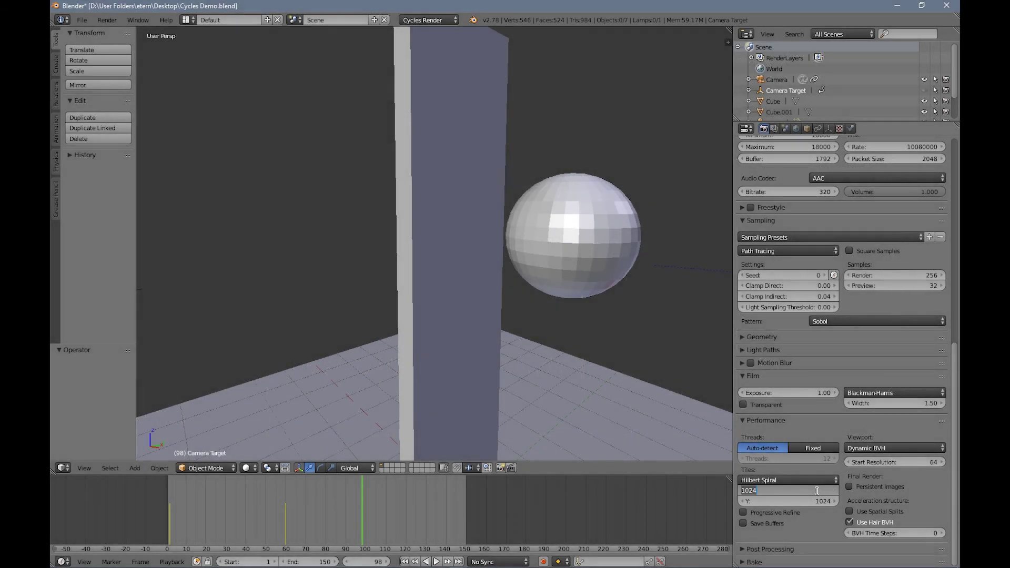
- Set the render tile size back to 512 in both X and Y in the Performance settings
text(512)
key(Return)
click(815, 505)
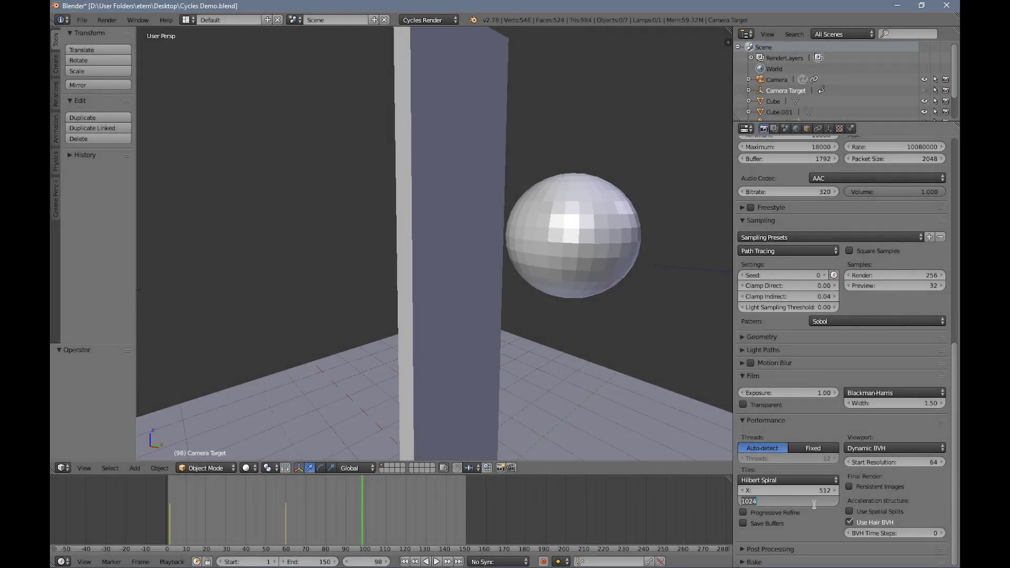
text(512)
key(Return)
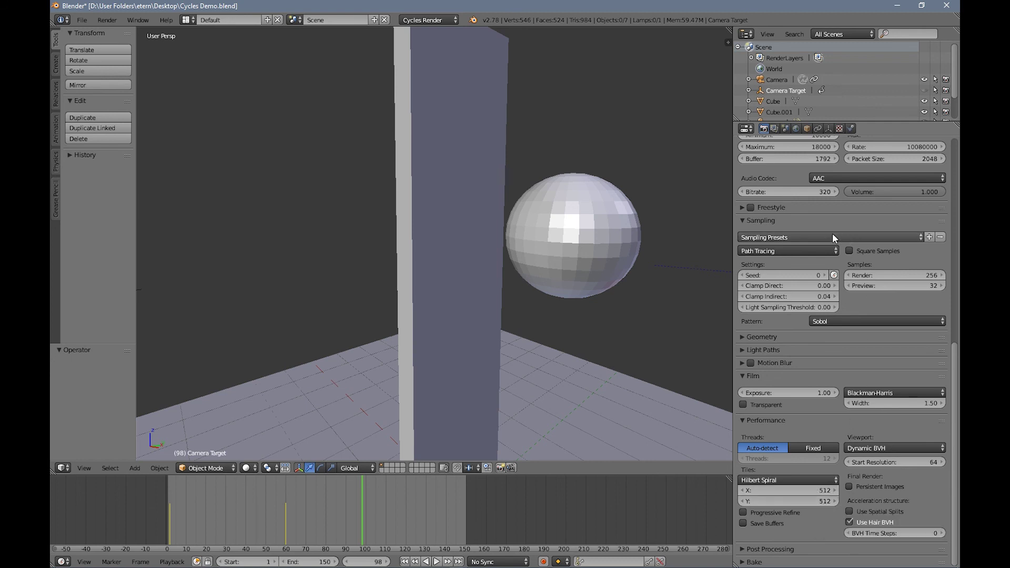
scroll(832, 232, up, 10)
scroll(858, 225, up, 8)
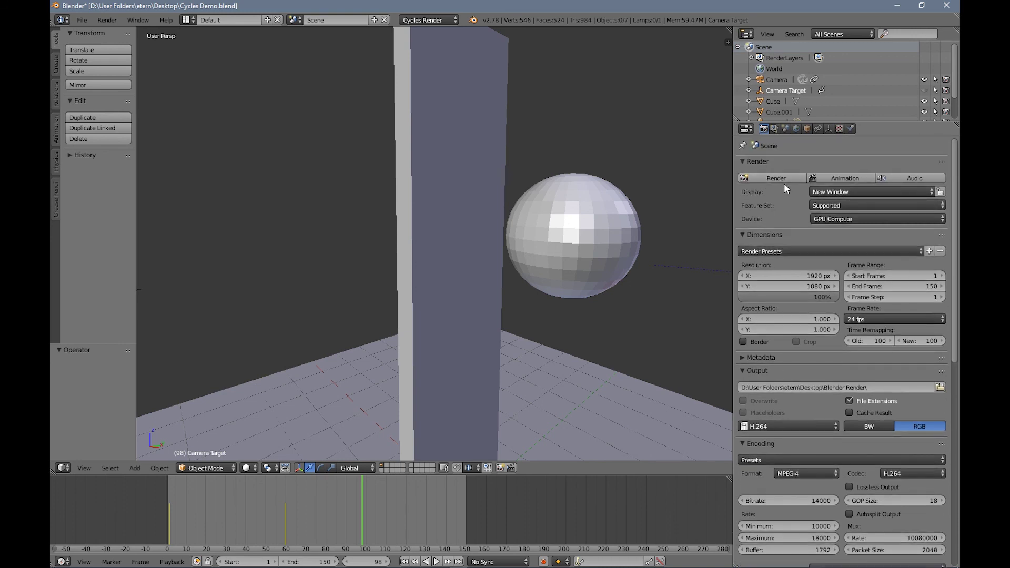
scroll(949, 254, down, 18)
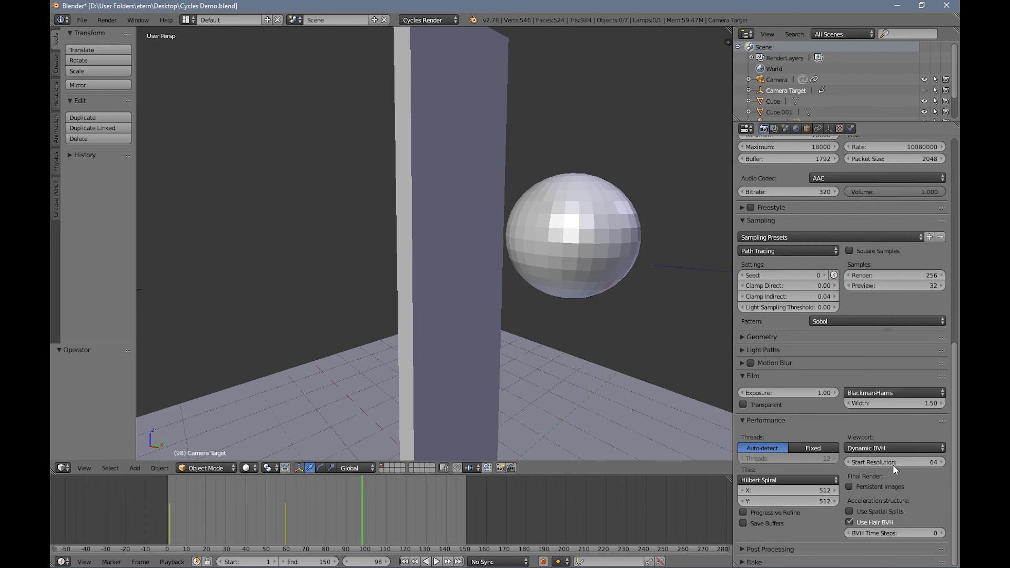
scroll(892, 465, up, 18)
scroll(930, 471, up, 1)
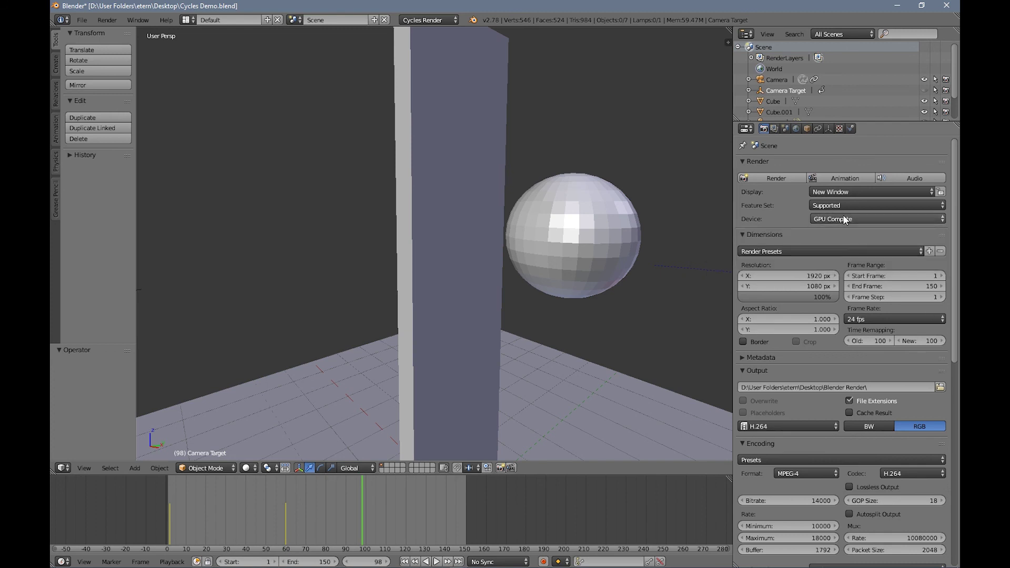
mouse_move(954, 213)
mouse_down()
mouse_move(949, 421)
mouse_move(954, 216)
mouse_up()
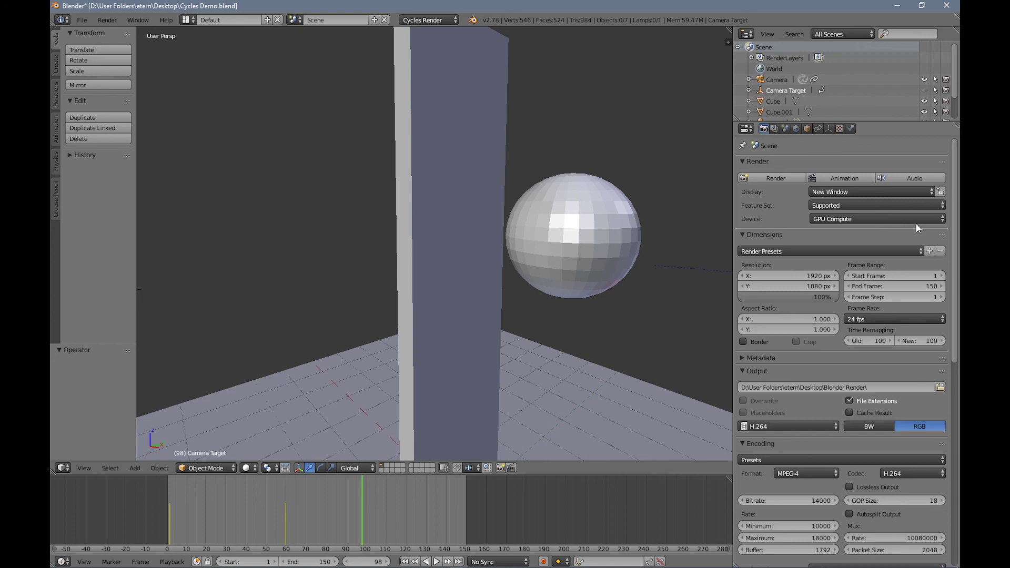
drag(953, 226, 950, 432)
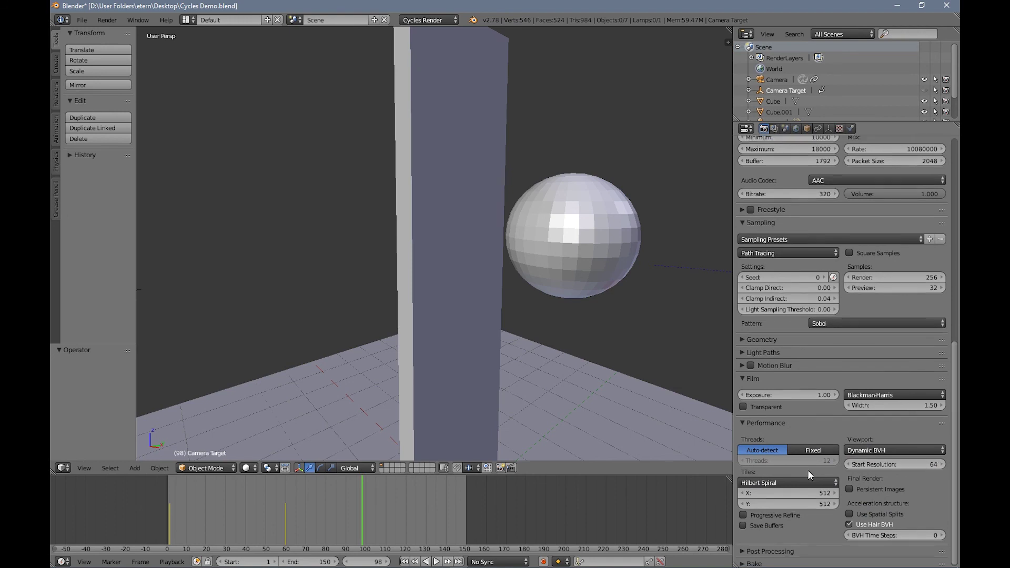